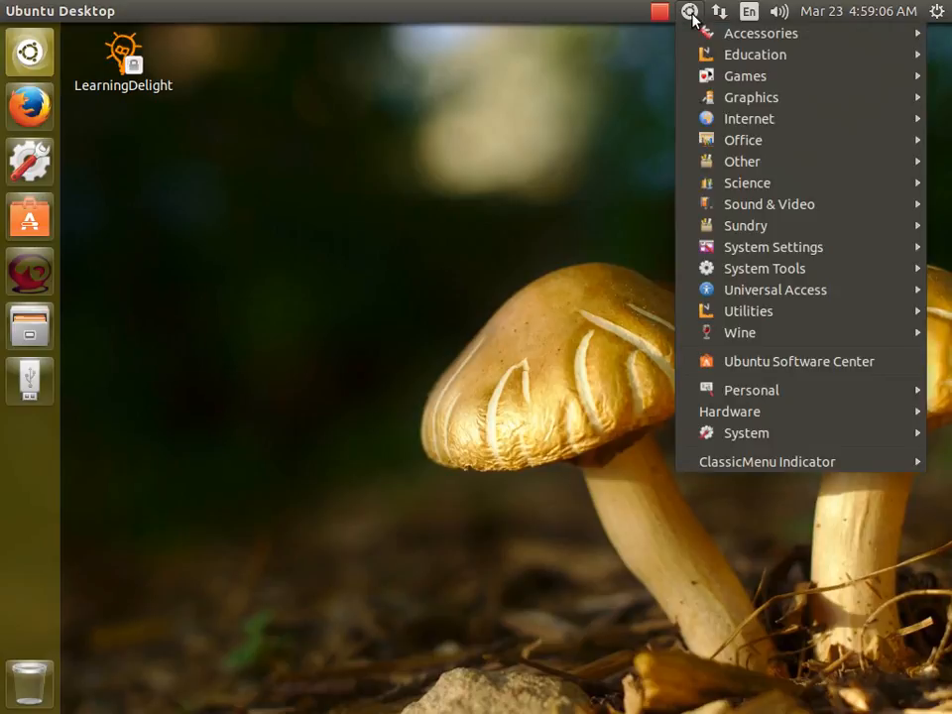
{"action": "mouse_move", "coordinate": [762, 188]}
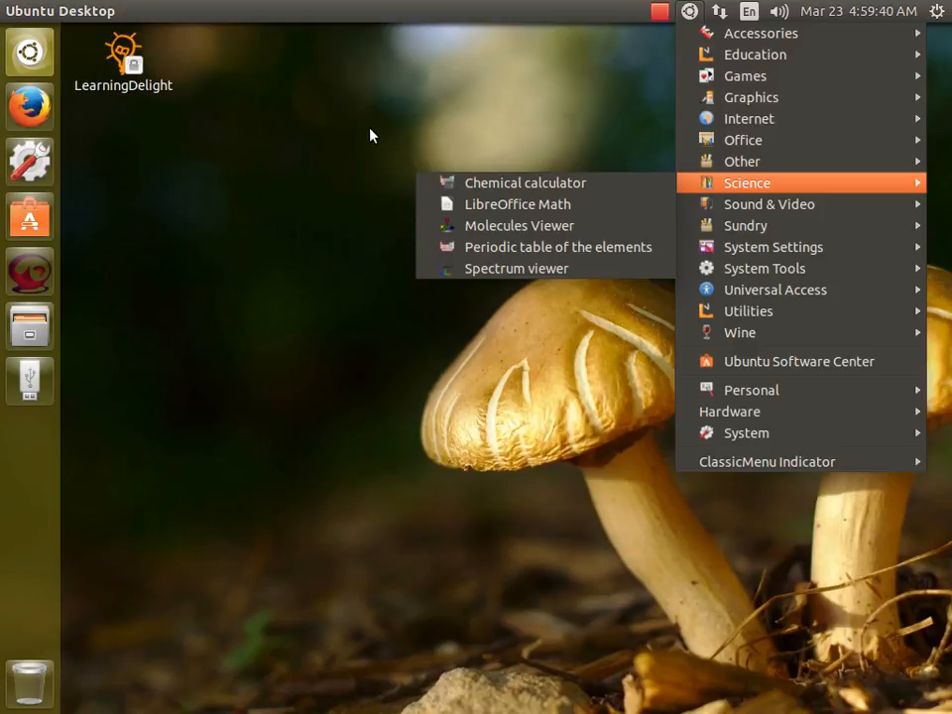
{"action": "left_click", "coordinate": [405, 79]}
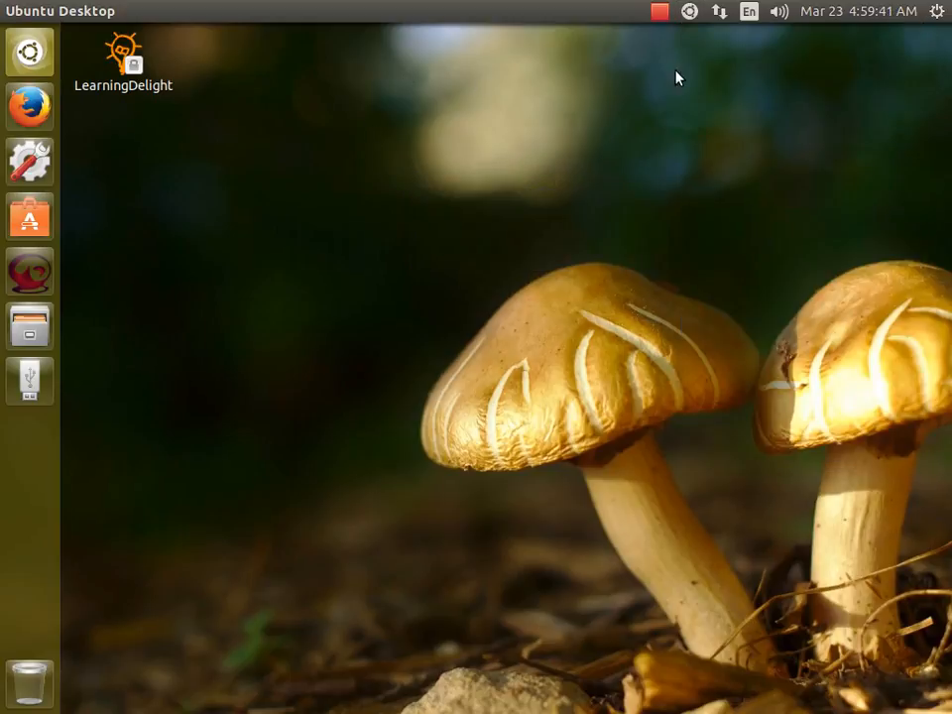
Open gmail.com in Firefox to check that the site loads, and close the browser again
{"action": "left_click", "coordinate": [29, 107]}
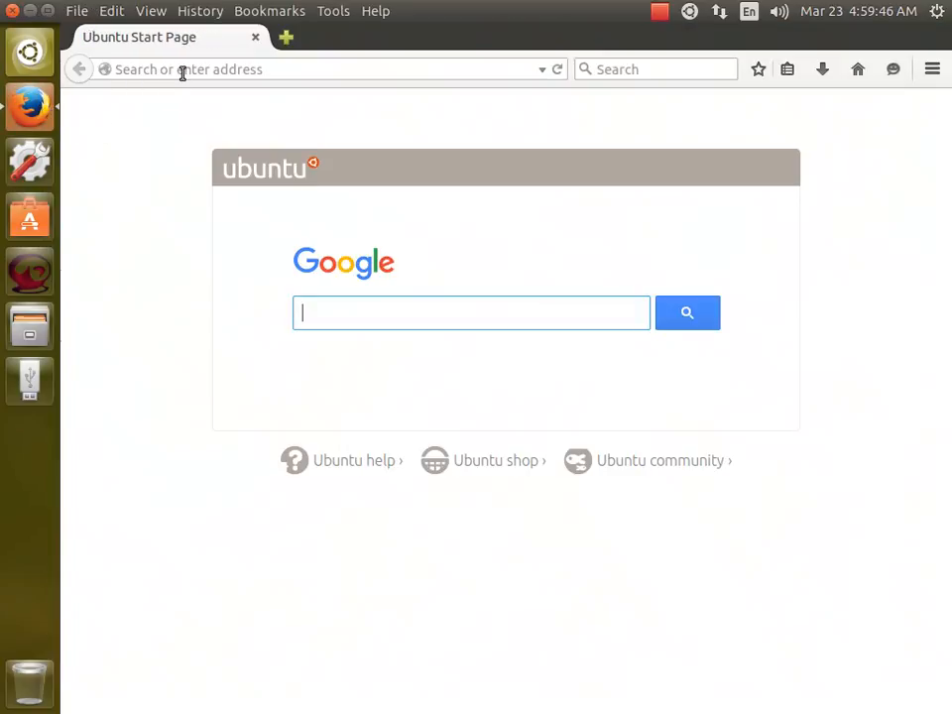
{"action": "type", "text": "gmail.com/"}
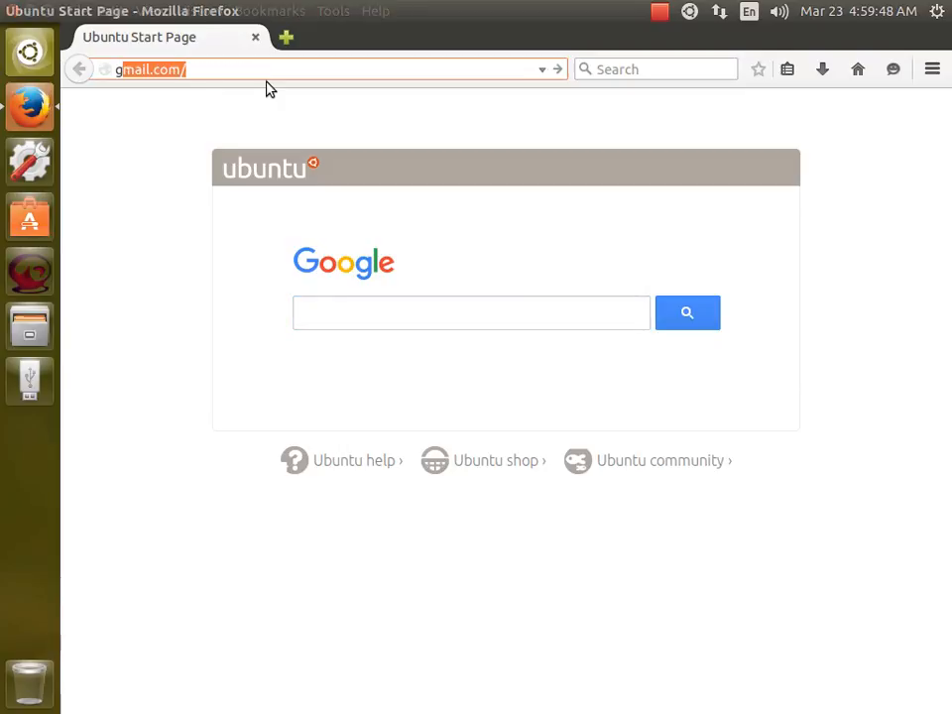
{"action": "key", "text": "Return"}
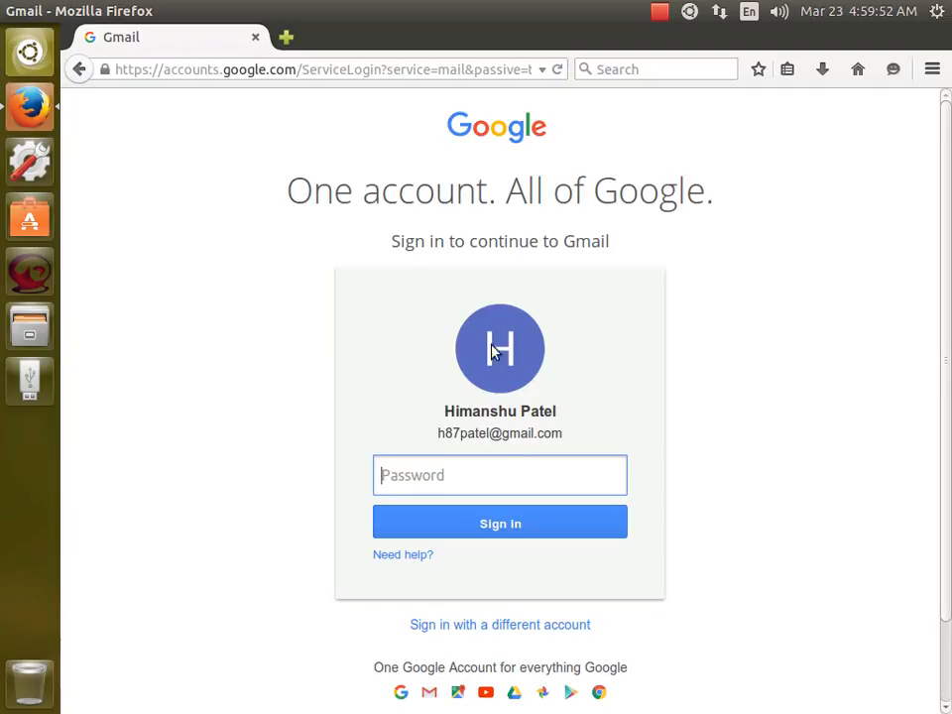
{"action": "left_click", "coordinate": [255, 37]}
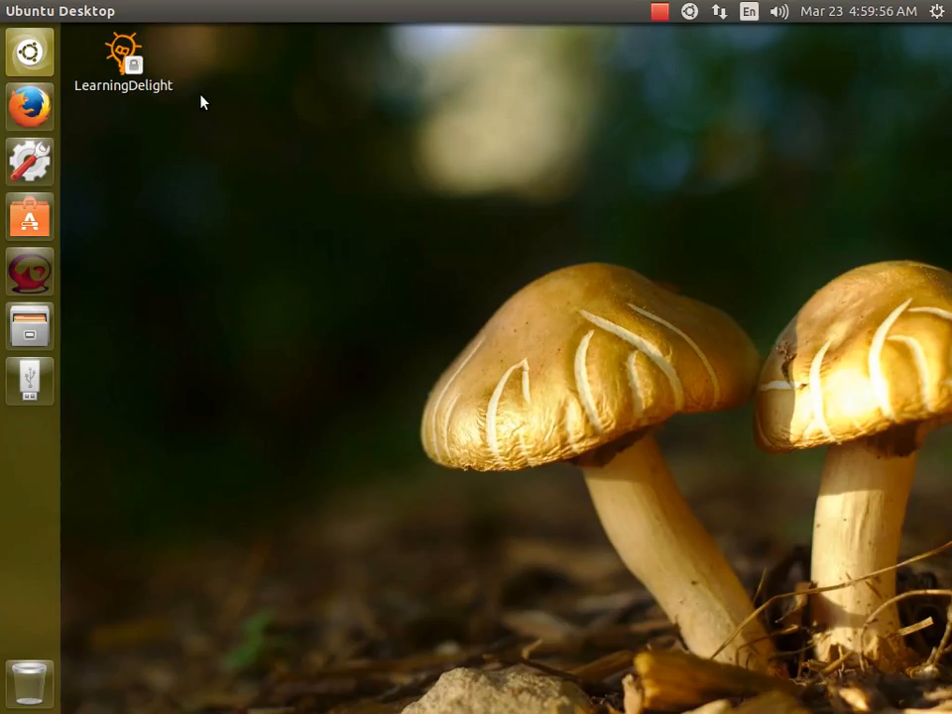
Open the Ubuntu Software Center and search all software for "stell"
{"action": "left_click", "coordinate": [688, 18]}
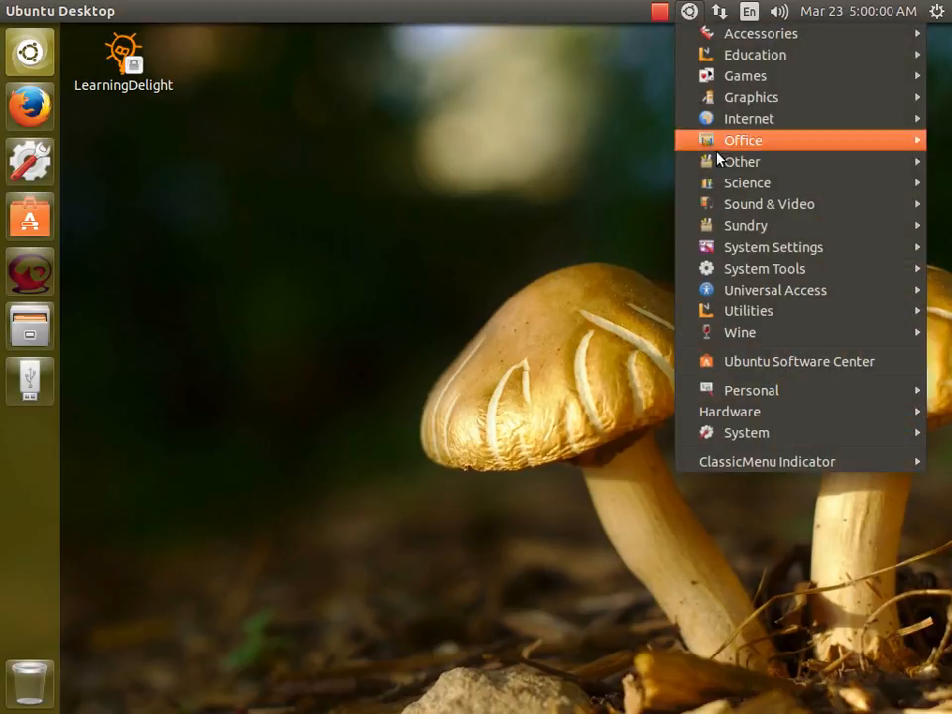
{"action": "left_click", "coordinate": [786, 363]}
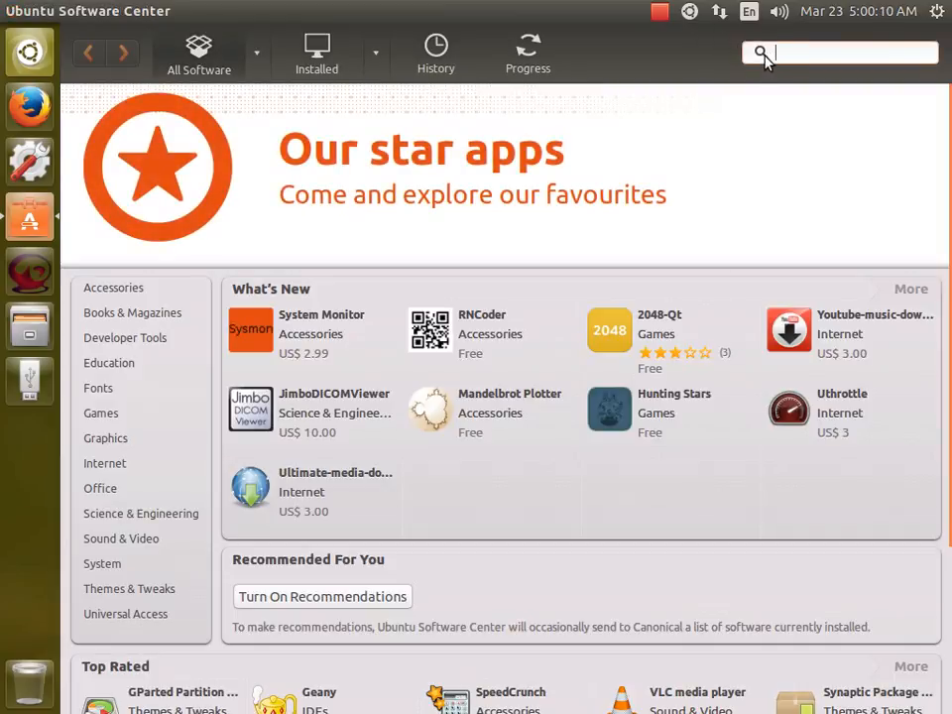
{"action": "type", "text": "stell"}
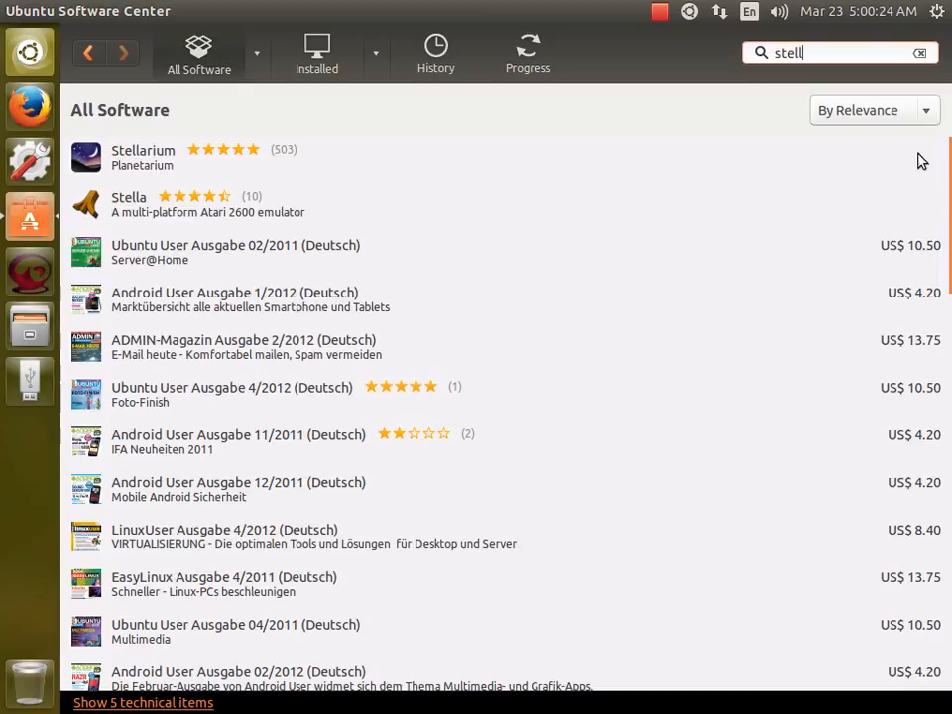
Install the Stellarium planetarium, authenticating with the account password, and check the installation progress
{"action": "left_click", "coordinate": [146, 155]}
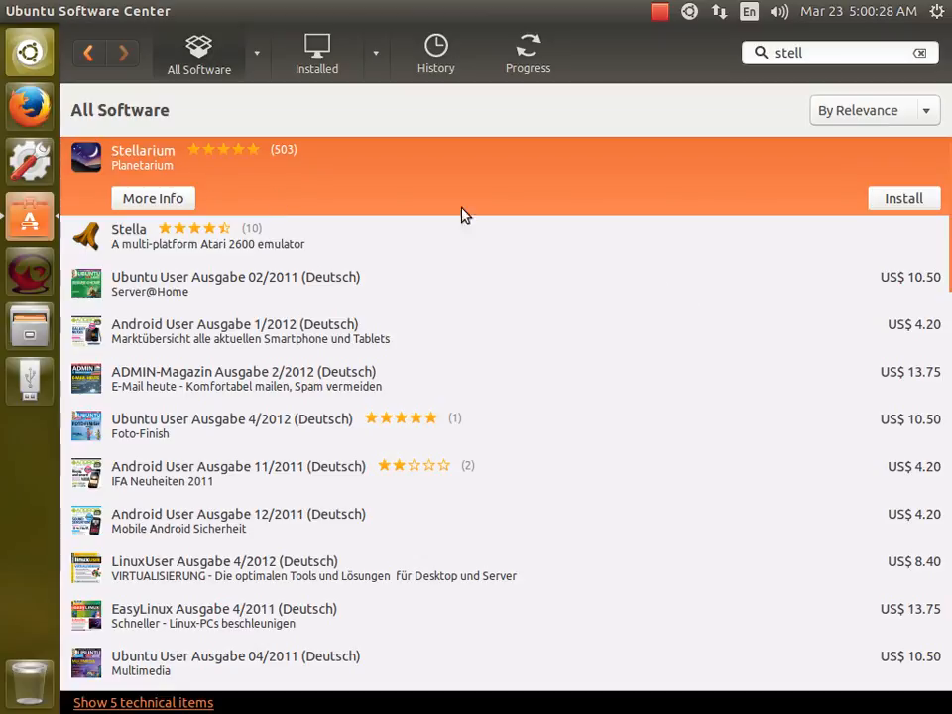
{"action": "left_click", "coordinate": [902, 198]}
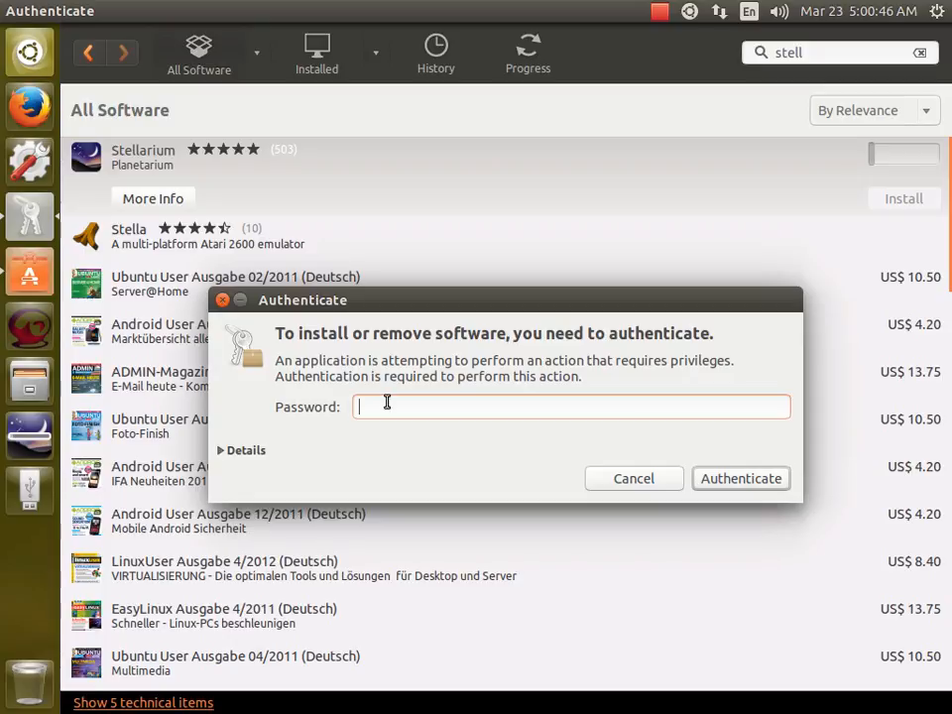
{"action": "type", "text": "*******"}
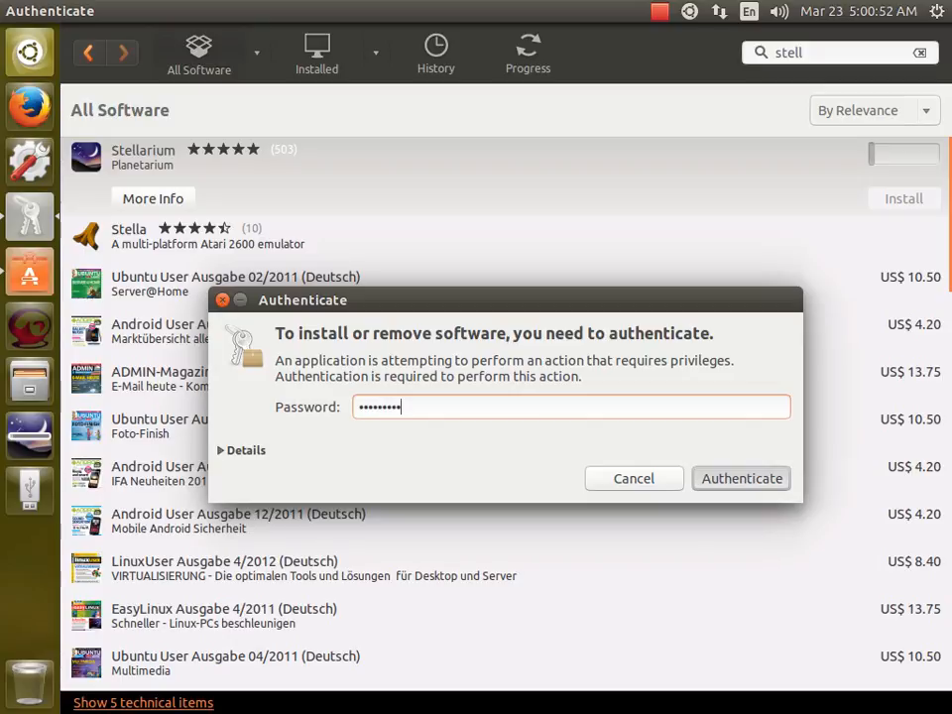
{"action": "key", "text": "Return"}
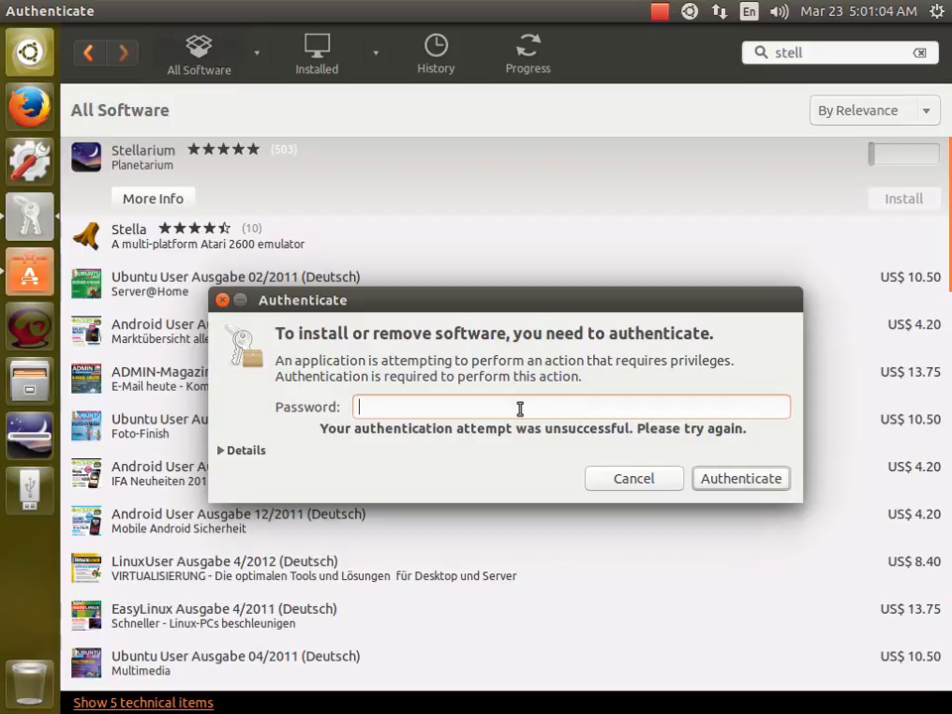
{"action": "type", "text": "•••••••"}
{"action": "key", "text": "Return"}
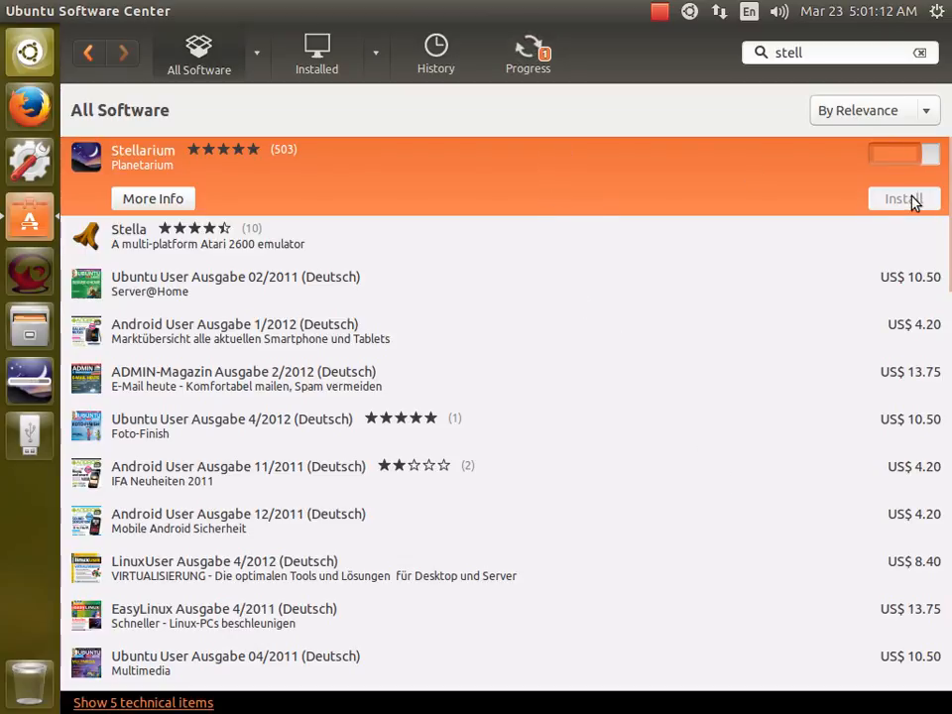
{"action": "left_click", "coordinate": [529, 72]}
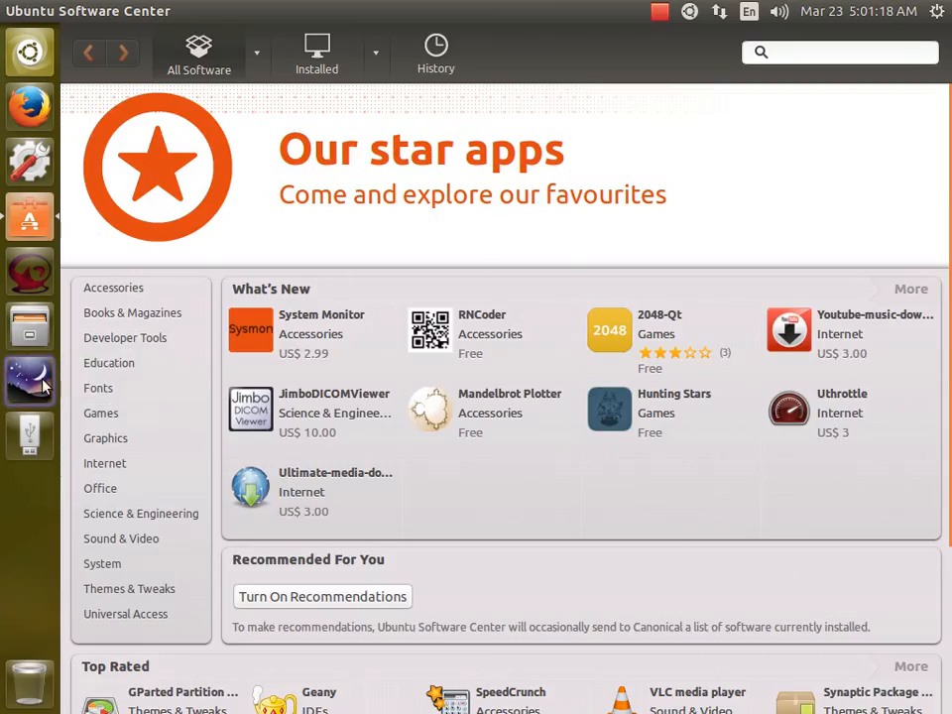
Close the Ubuntu Software Center and return to the empty desktop
{"action": "mouse_move", "coordinate": [85, 11]}
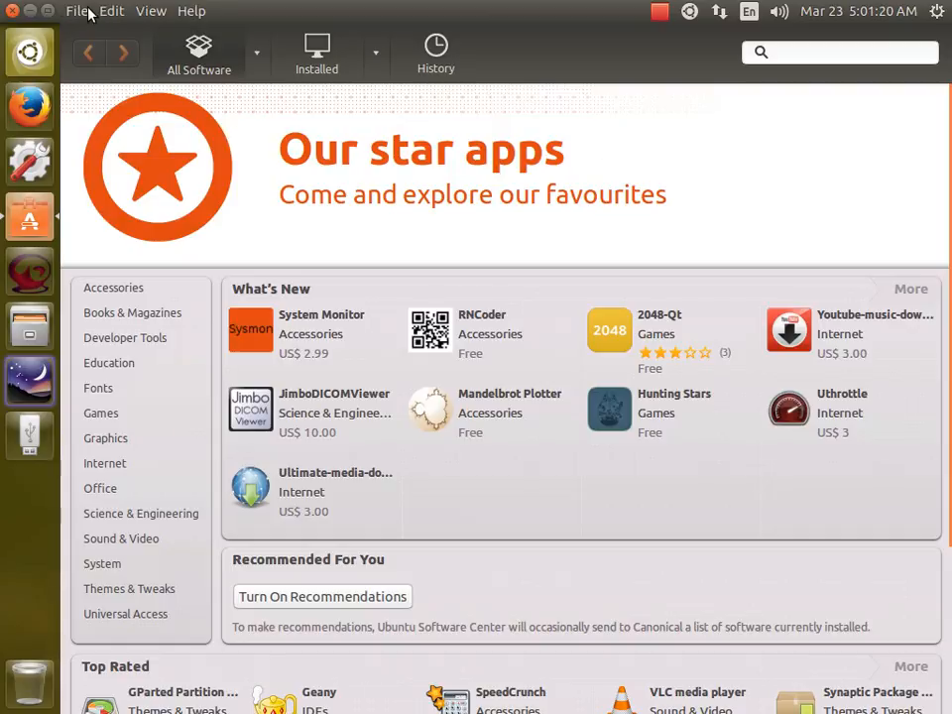
{"action": "left_click", "coordinate": [12, 11]}
{"action": "right_click", "coordinate": [191, 206]}
{"action": "left_click", "coordinate": [263, 287]}
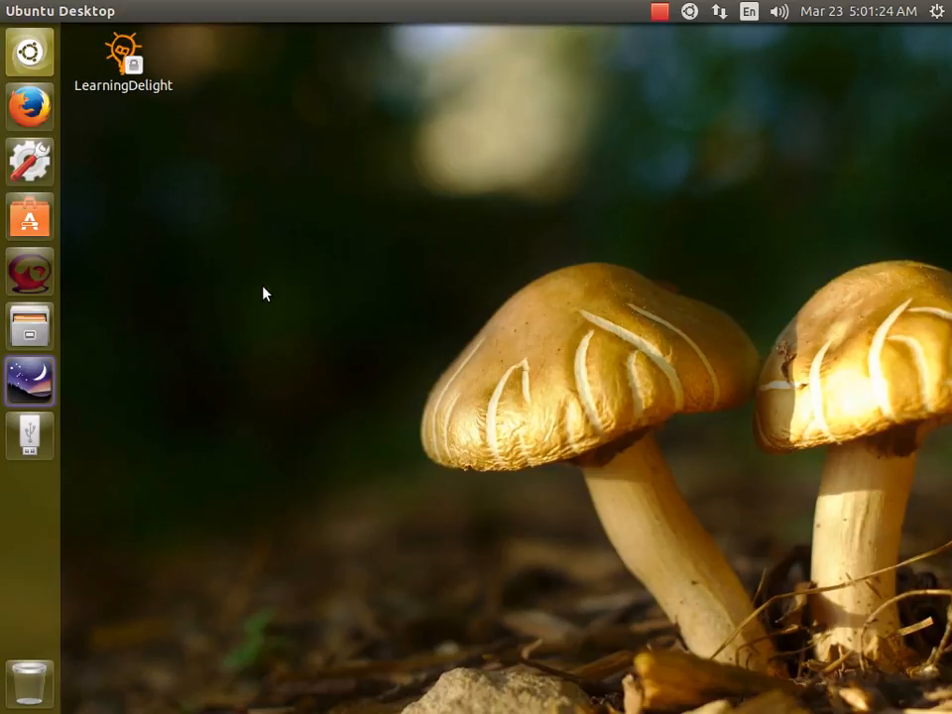
Launch Stellarium from the Science category of installed applications
{"action": "left_click", "coordinate": [689, 12]}
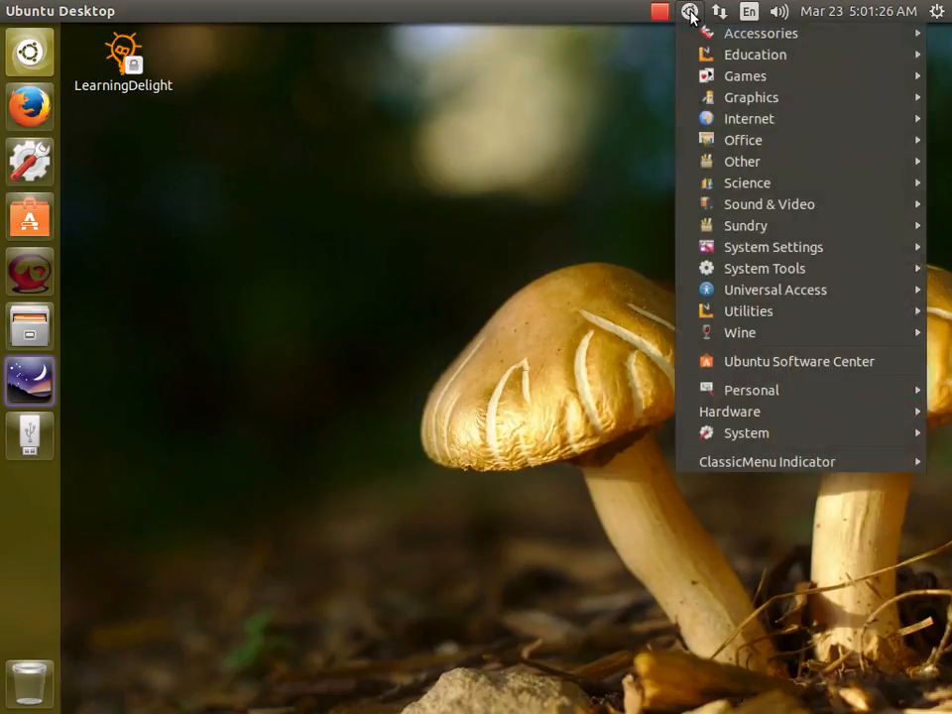
{"action": "mouse_move", "coordinate": [722, 191]}
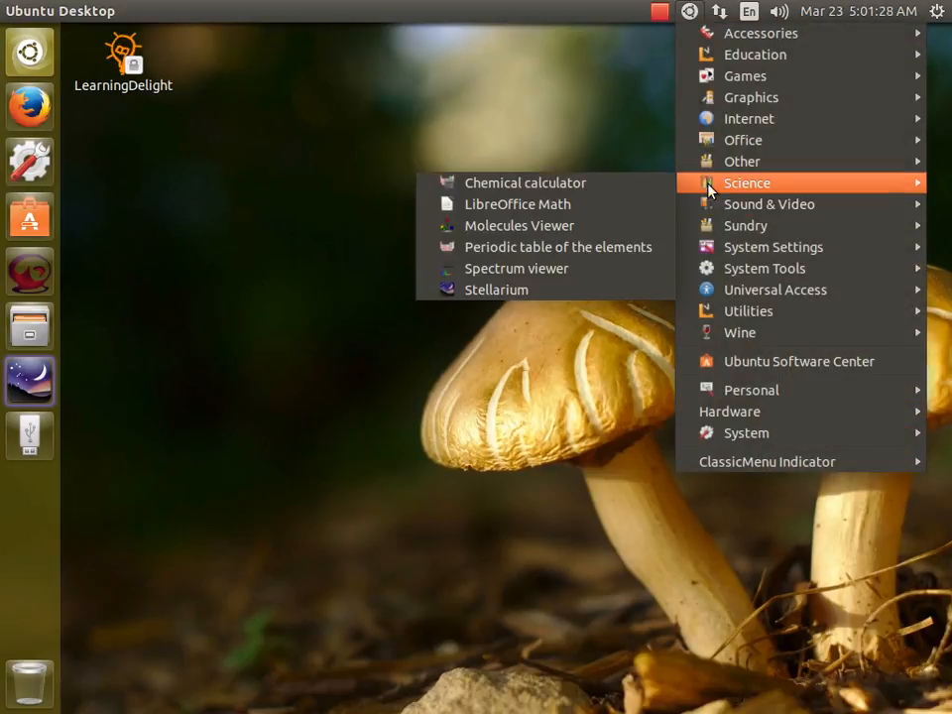
{"action": "left_click", "coordinate": [503, 289]}
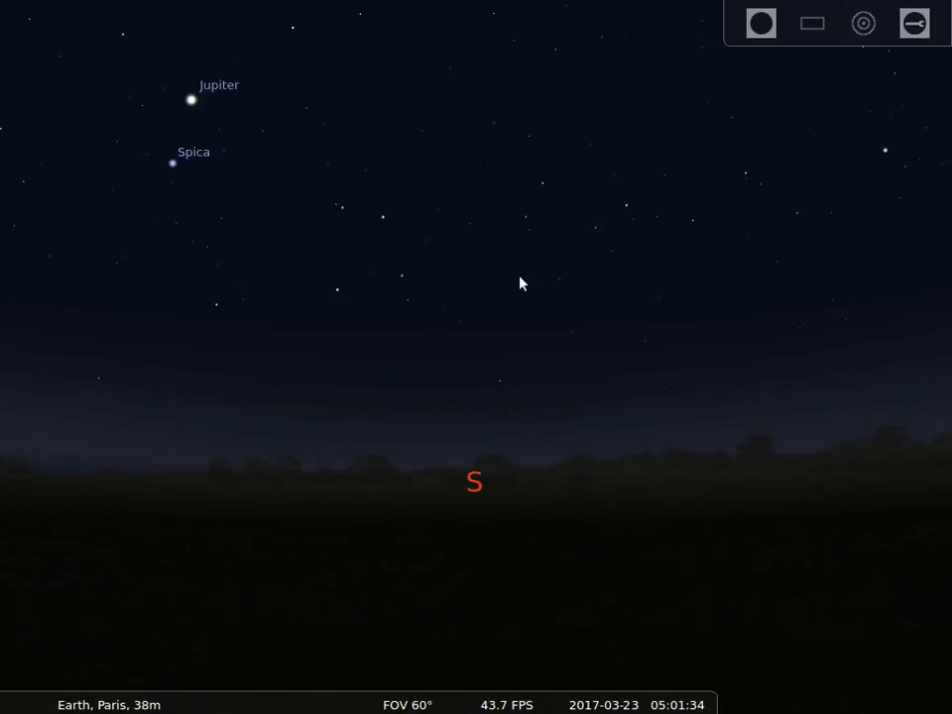
Display the object information for Jupiter and for the double star HIP 68380 A beside it
{"action": "scroll", "coordinate": [290, 174], "scroll_direction": "down", "scroll_amount": 3}
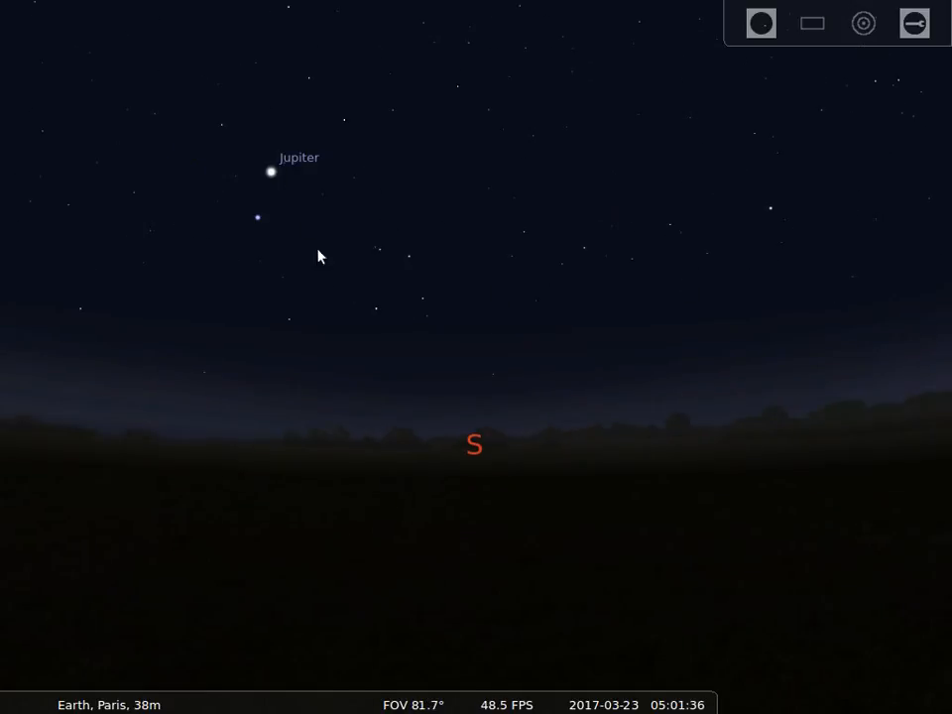
{"action": "scroll", "coordinate": [401, 327], "scroll_direction": "up", "scroll_amount": 3}
{"action": "left_click_drag", "start_coordinate": [206, 253], "coordinate": [619, 514]}
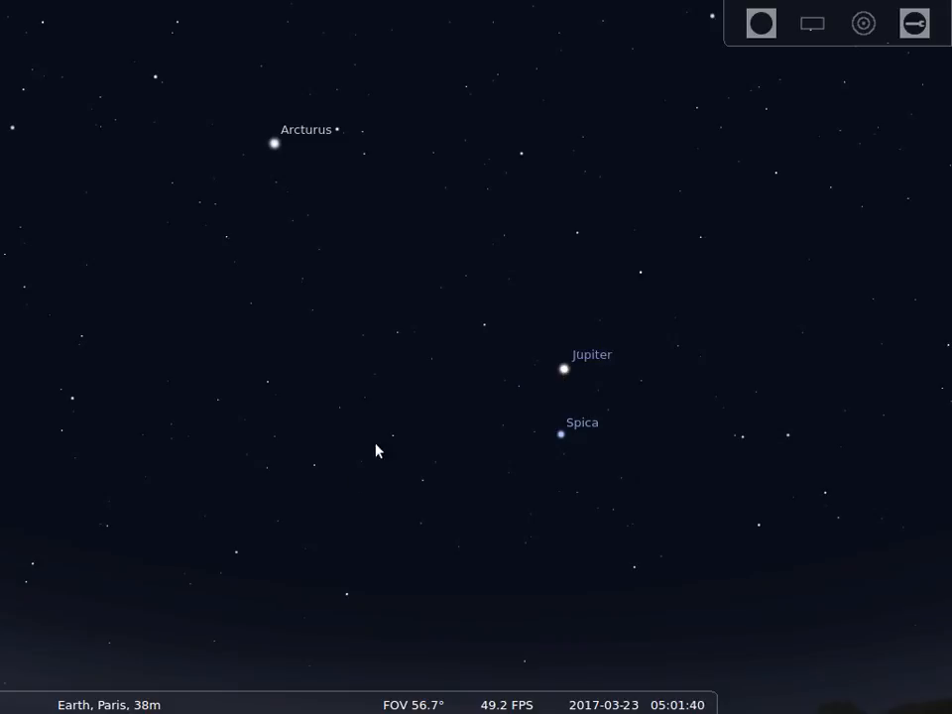
{"action": "left_click", "coordinate": [565, 372]}
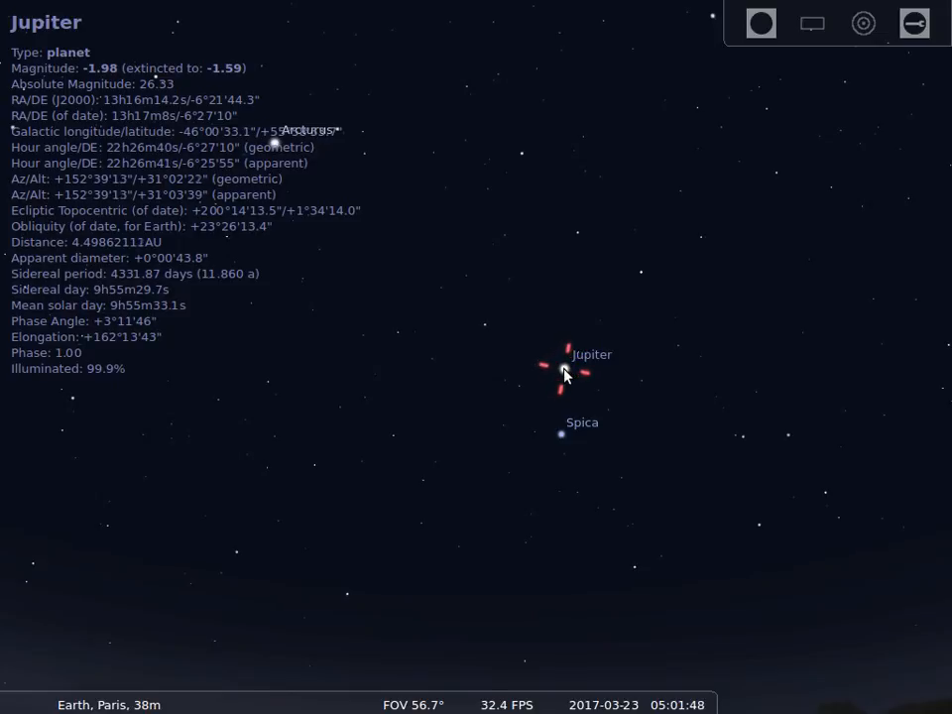
{"action": "left_click", "coordinate": [427, 386]}
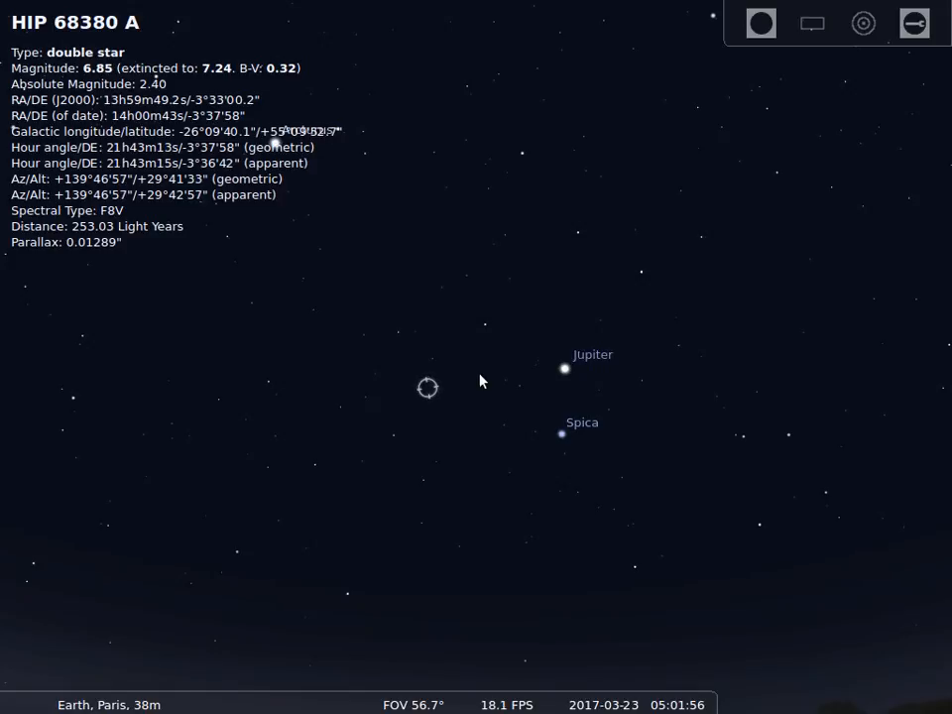
Show the equatorial grid and the constellation artwork over the sky, and look towards the celestial pole
{"action": "key", "text": "e"}
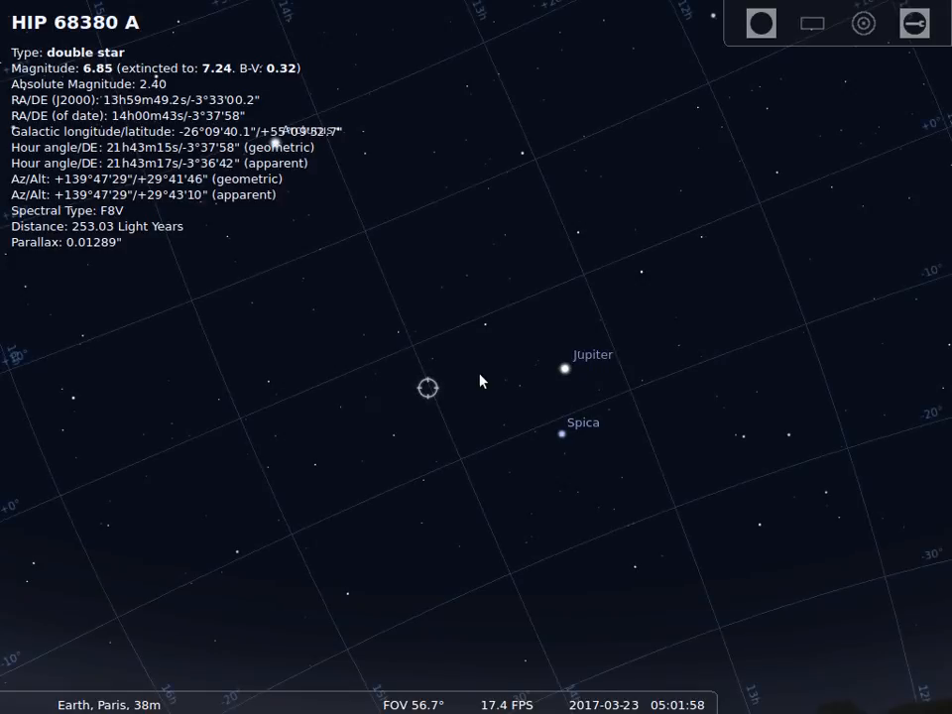
{"action": "scroll", "coordinate": [481, 380], "scroll_direction": "down", "scroll_amount": 3}
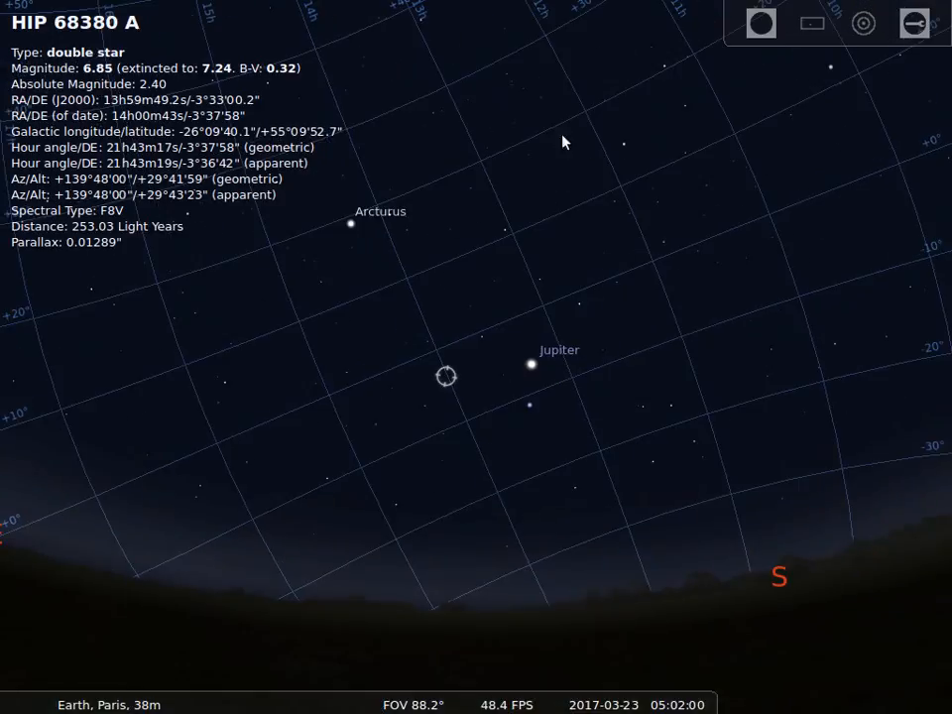
{"action": "key", "text": "r"}
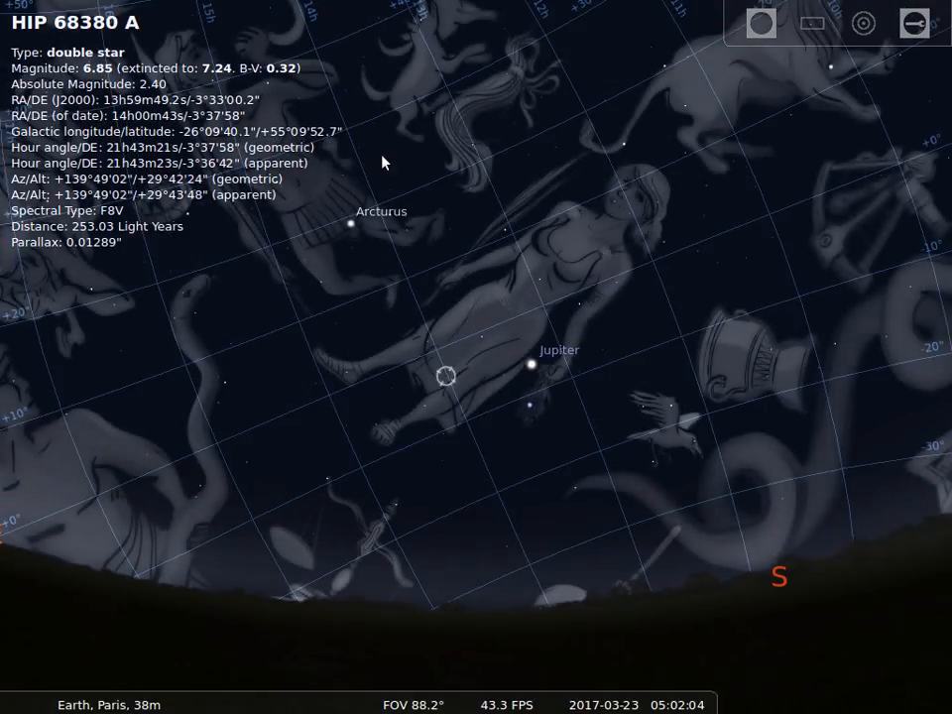
{"action": "left_click_drag", "start_coordinate": [385, 163], "coordinate": [772, 635]}
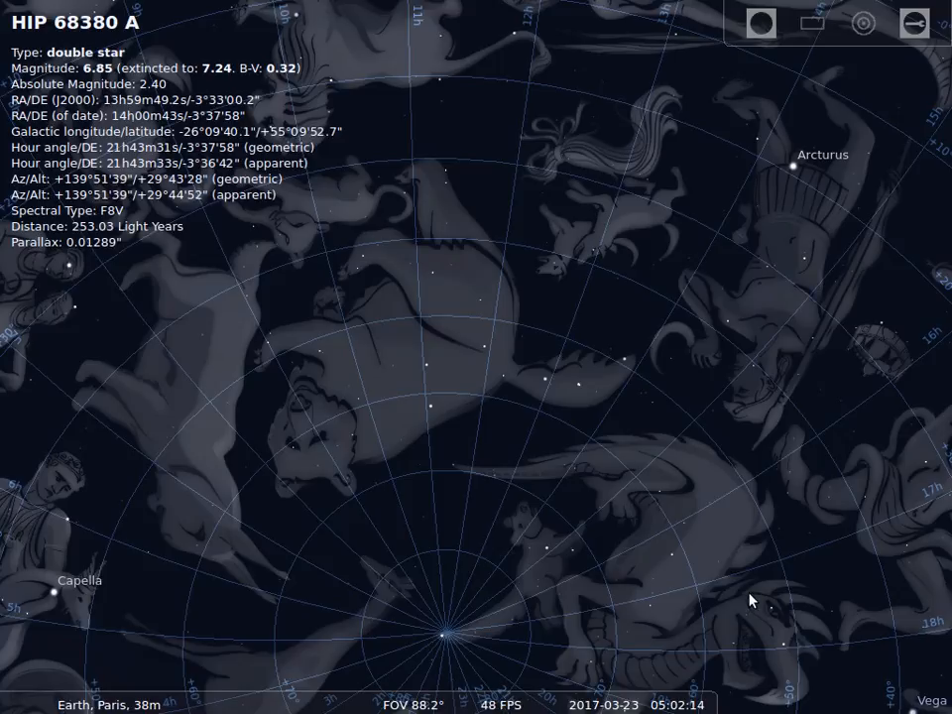
Open the Location window to examine the observer's location settings, and close it without changes
{"action": "mouse_move", "coordinate": [3, 452]}
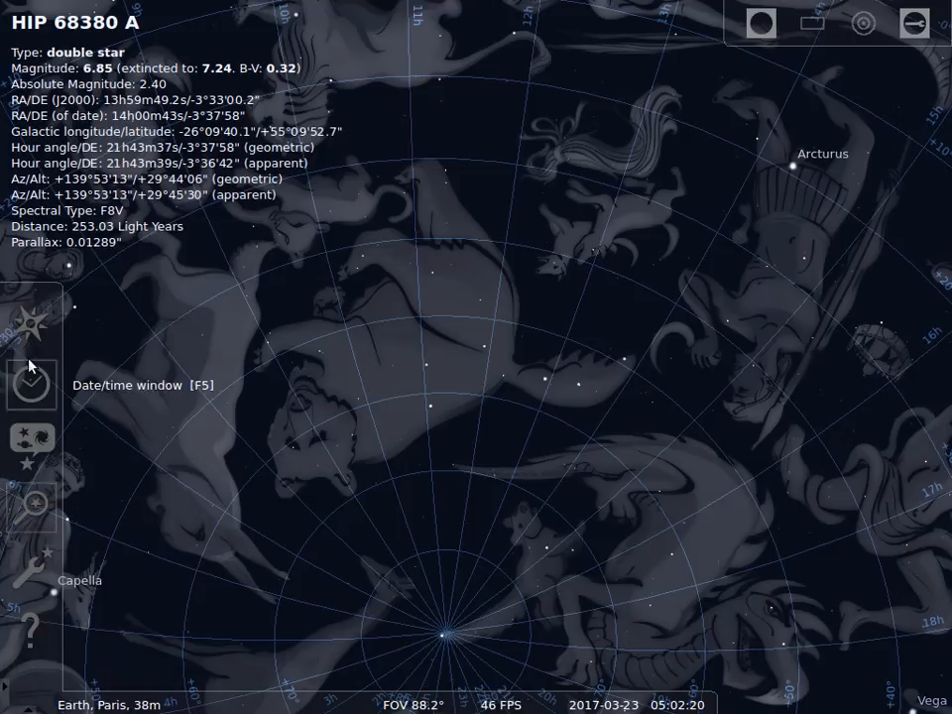
{"action": "left_click", "coordinate": [30, 322]}
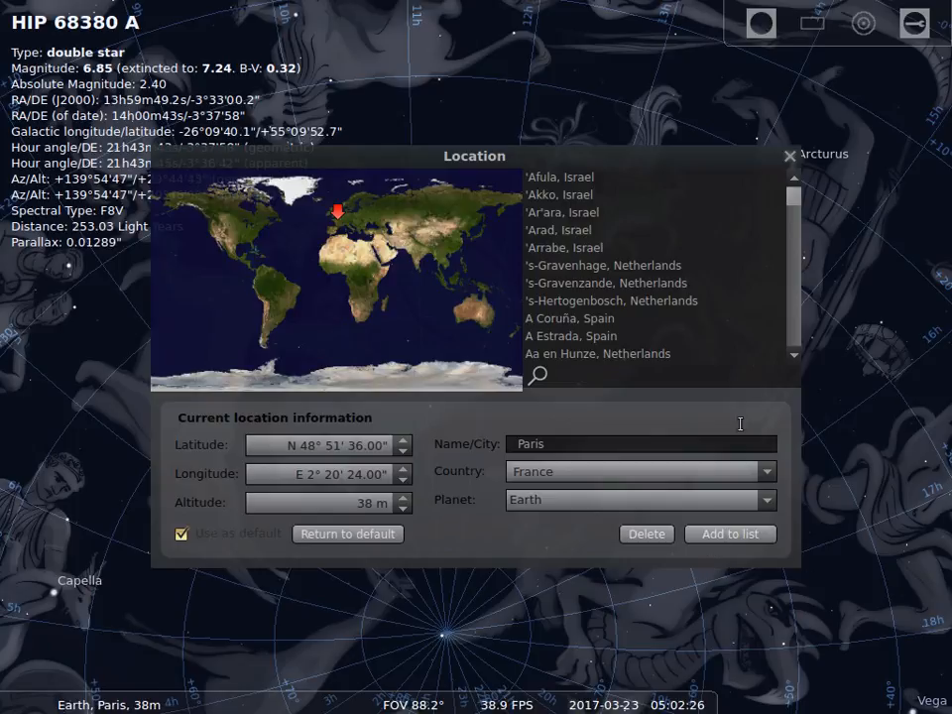
{"action": "left_click", "coordinate": [789, 155]}
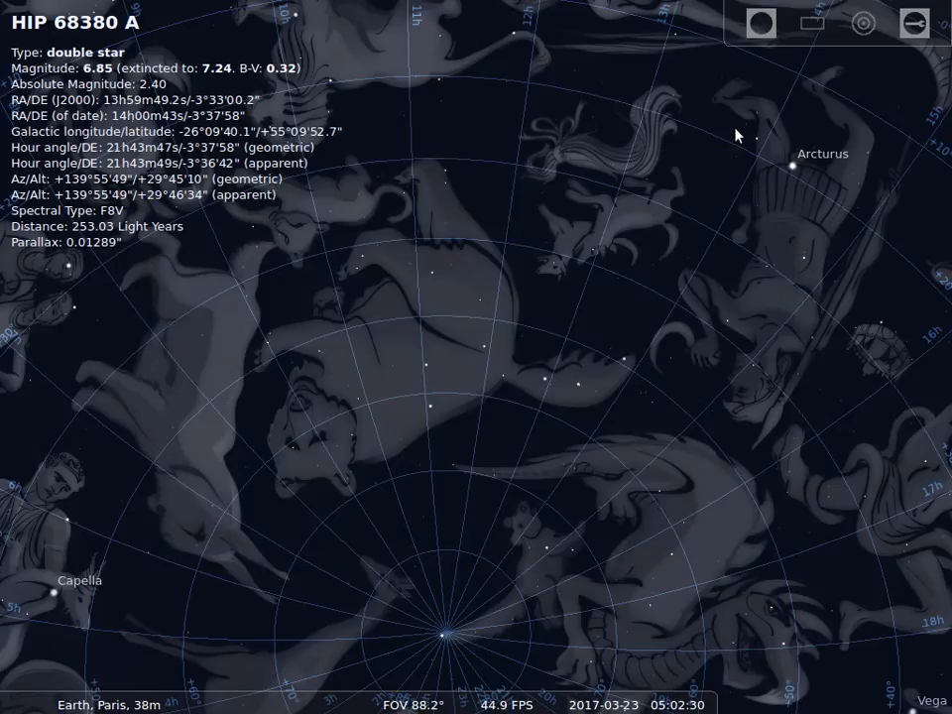
View a wider part of the sky and quit Stellarium
{"action": "scroll", "coordinate": [552, 38], "scroll_direction": "down", "scroll_amount": 3}
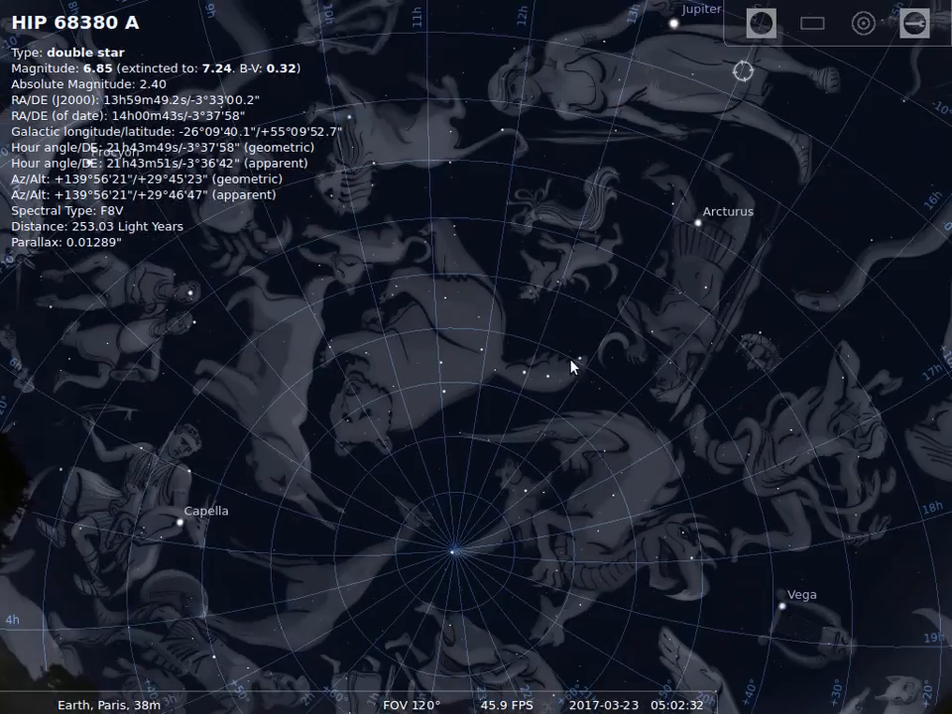
{"action": "left_click", "coordinate": [694, 694]}
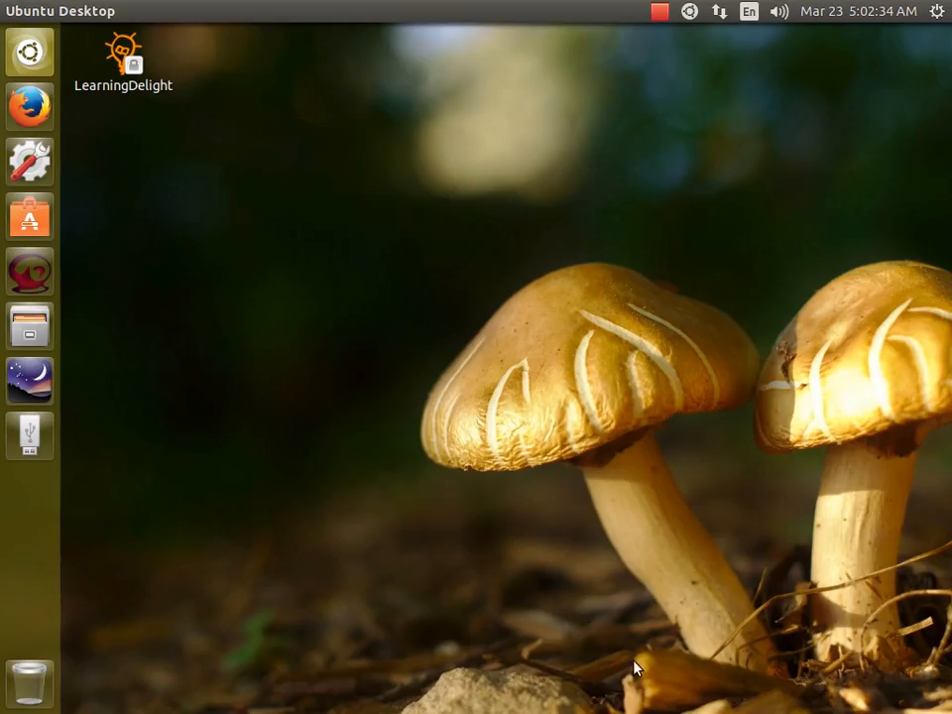